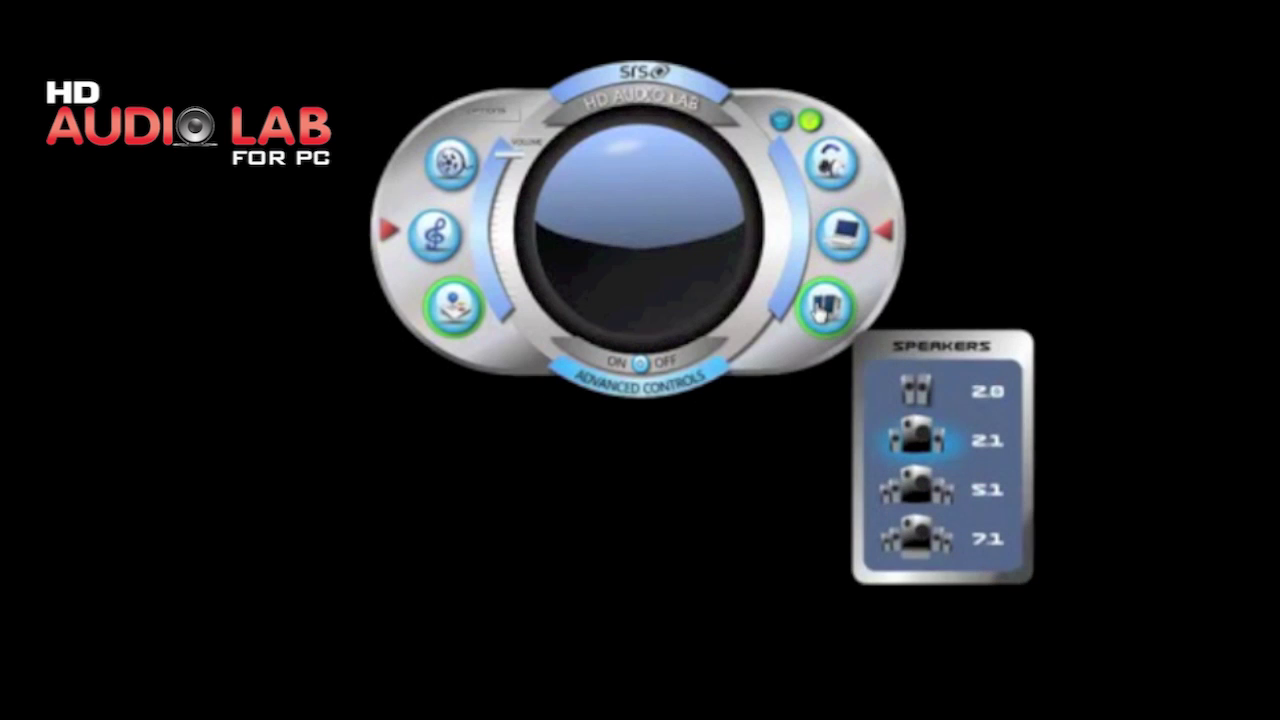
Step: Cycle through the 2.0, 2.1, 5.1 and 7.1 speaker layouts, finishing on 2.1
left_click(915, 396)
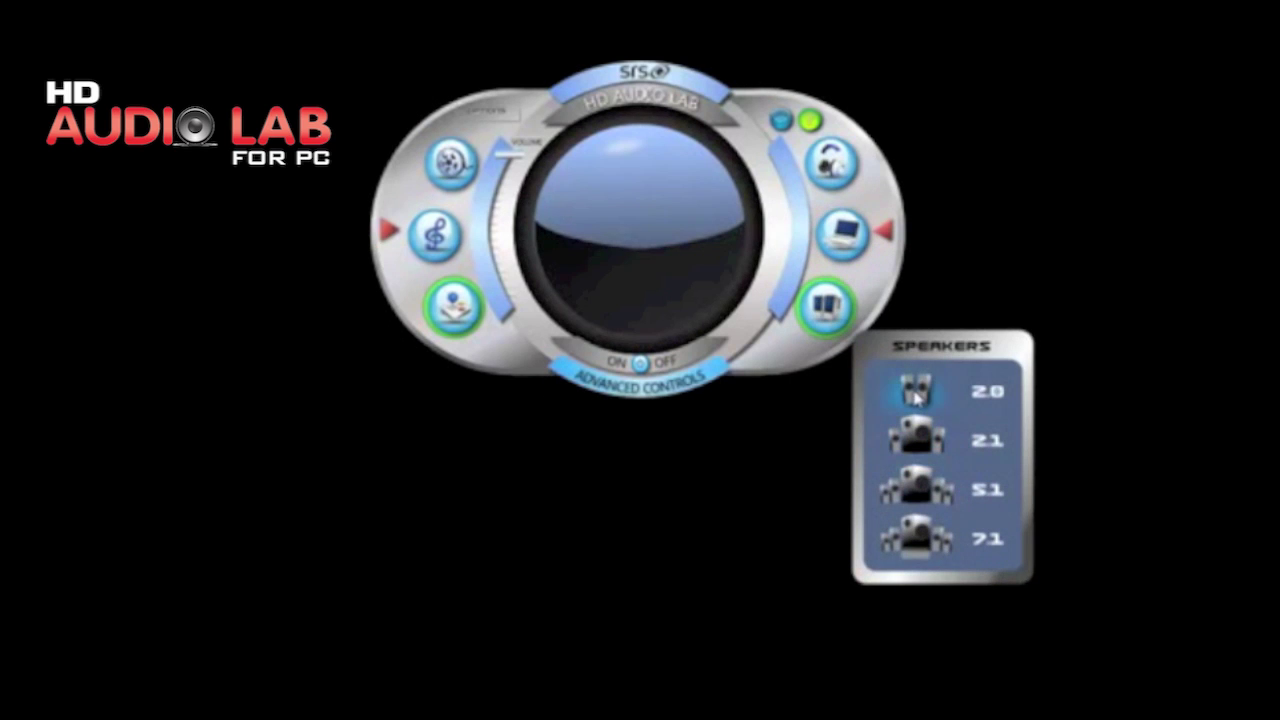
left_click(920, 458)
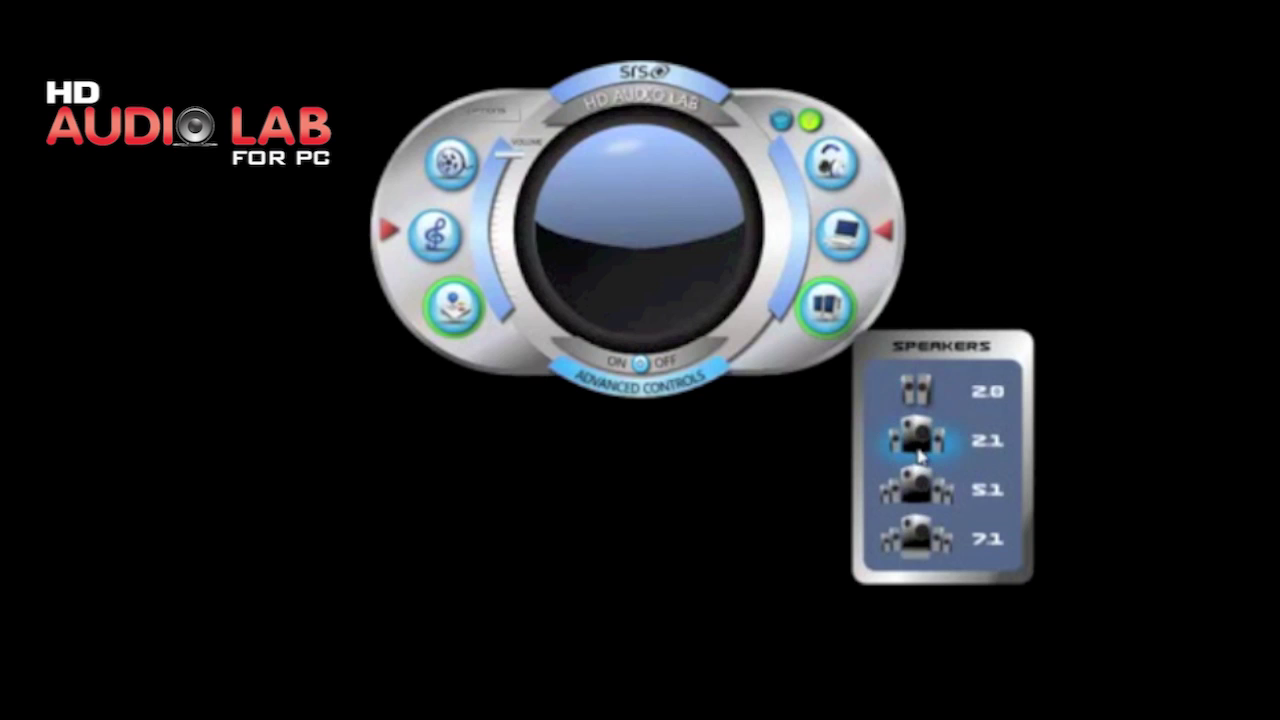
left_click(922, 503)
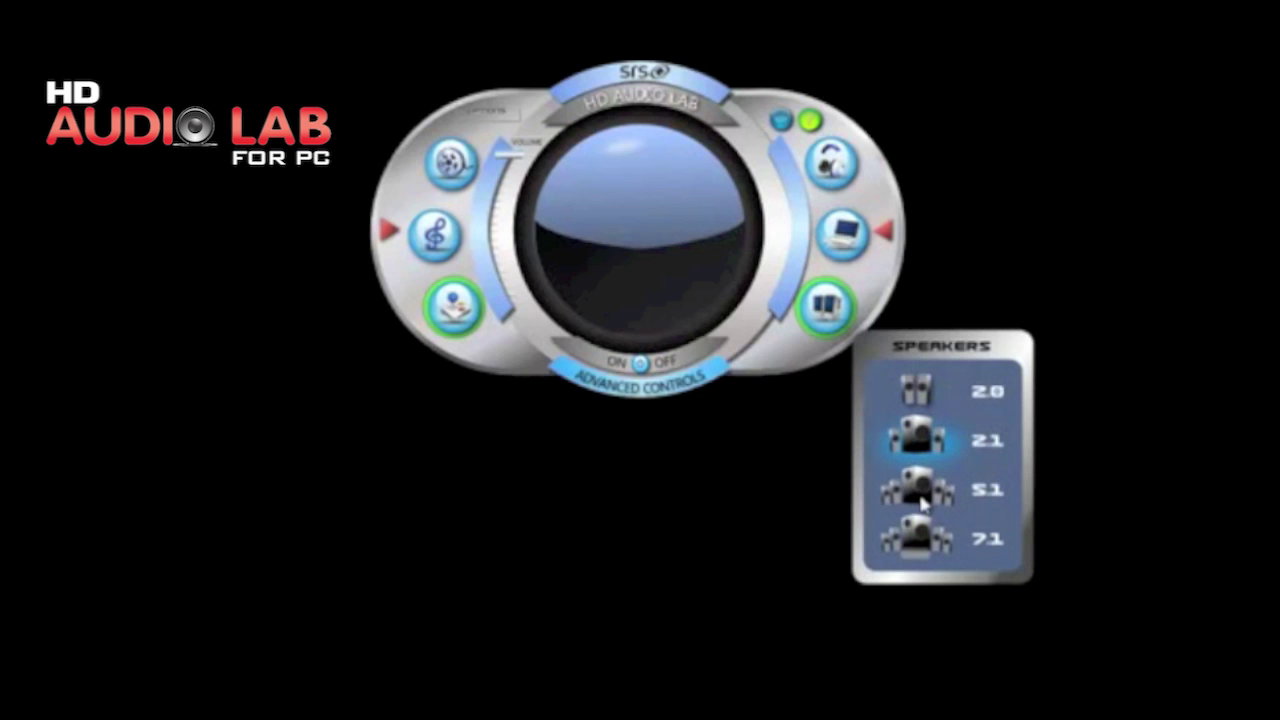
left_click(910, 560)
left_click(907, 450)
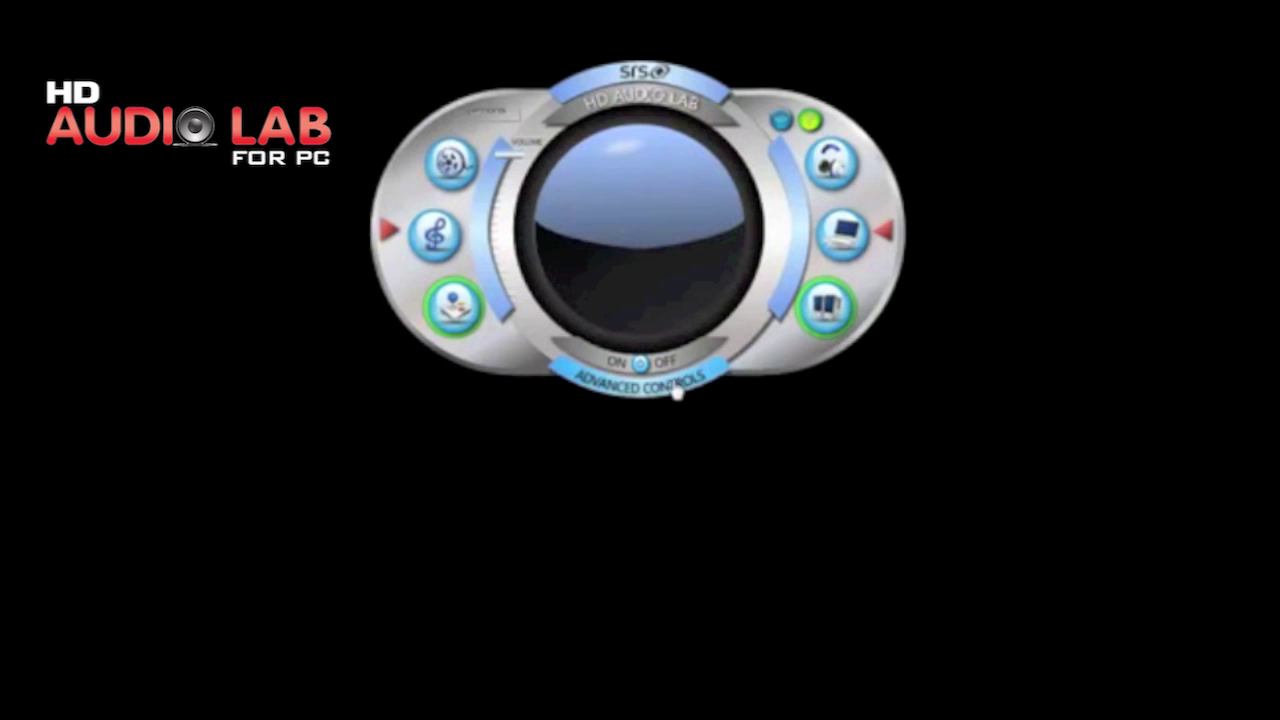
Step: Expand Advanced Controls to show SRS effect sliders like 3D Space and TruBass
left_click(672, 392)
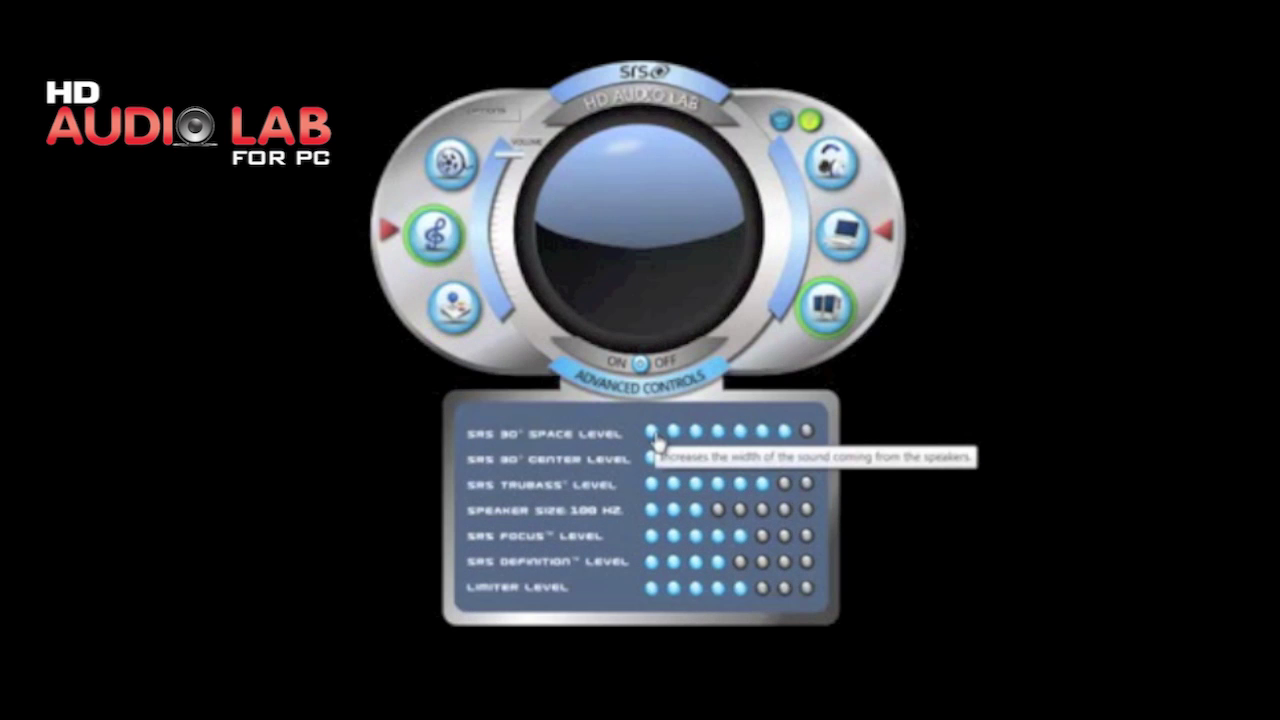